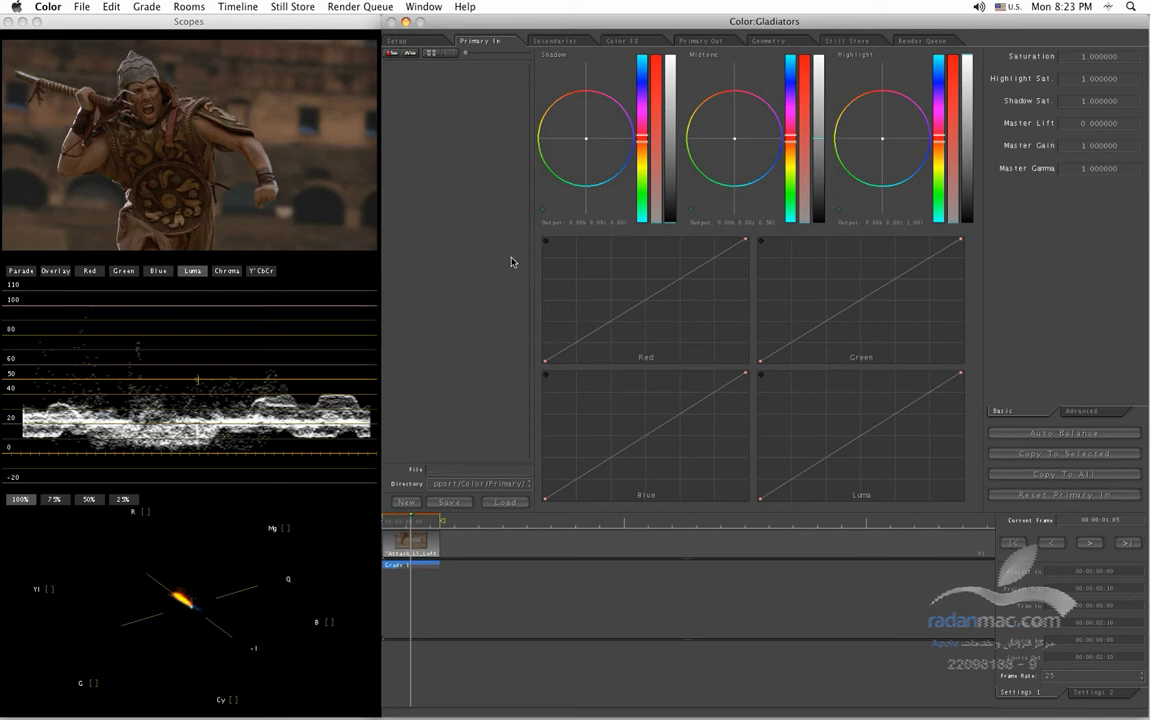
Play back the gladiator shot and park the playhead at 00:00:01:06 on the timeline
{"action": "left_click", "coordinate": [105, 172]}
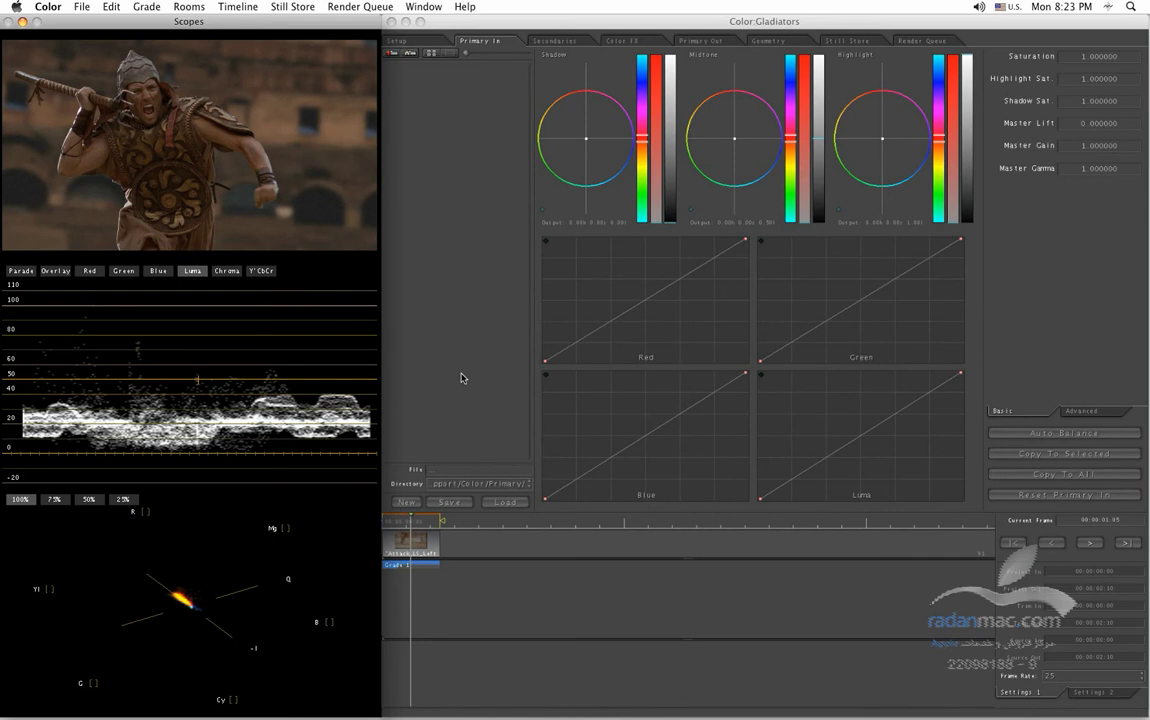
{"action": "key", "text": "space"}
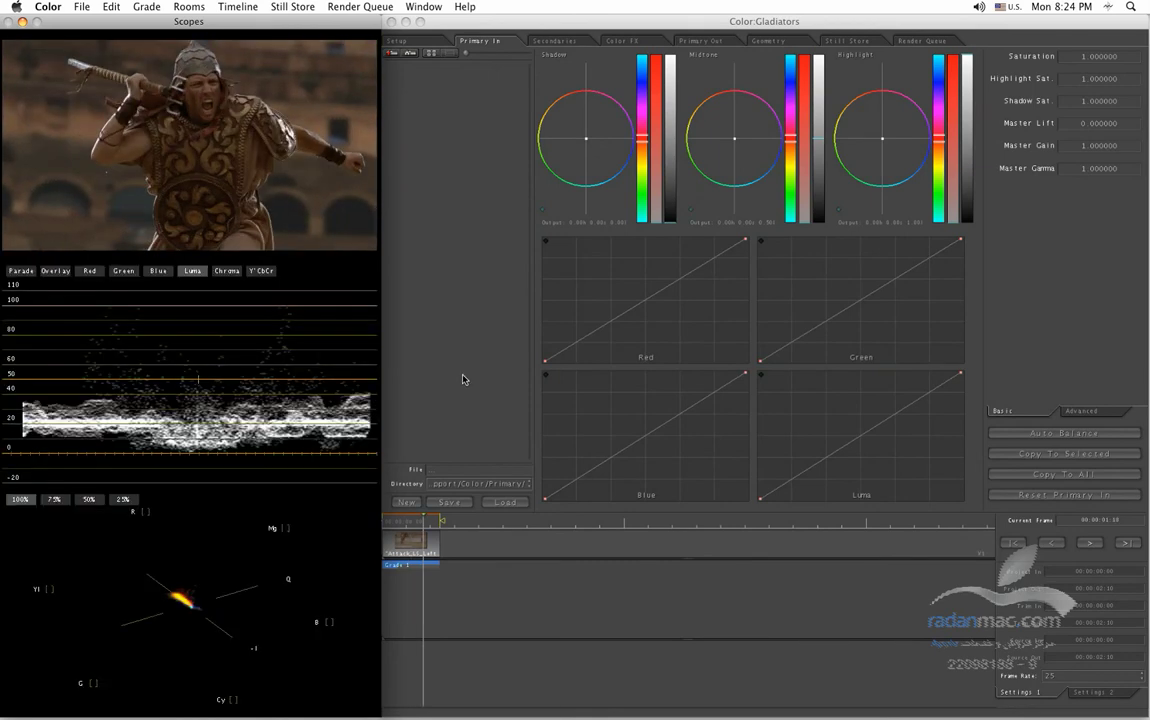
{"action": "left_click", "coordinate": [404, 522]}
{"action": "mouse_move", "coordinate": [404, 527]}
{"action": "left_mouse_down"}
{"action": "mouse_move", "coordinate": [420, 541]}
{"action": "mouse_move", "coordinate": [413, 524]}
{"action": "left_mouse_up"}
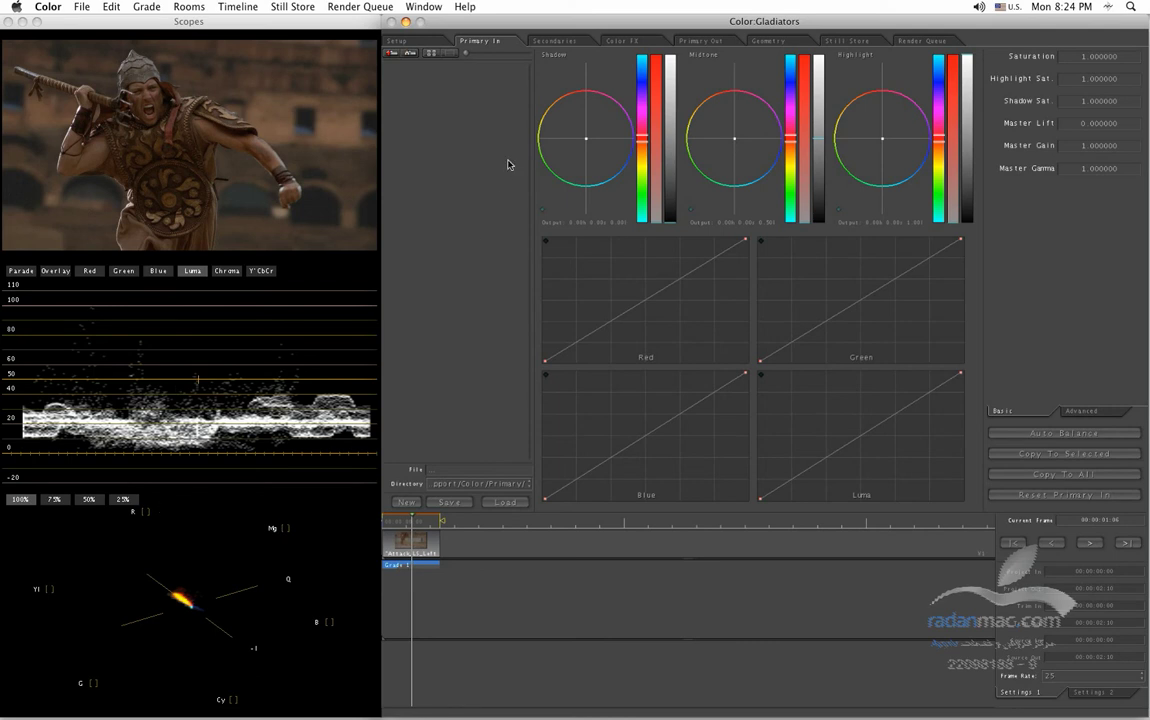
Review the Broadcast Safe option in the project settings and return to the Primary In room
{"action": "left_click", "coordinate": [395, 39]}
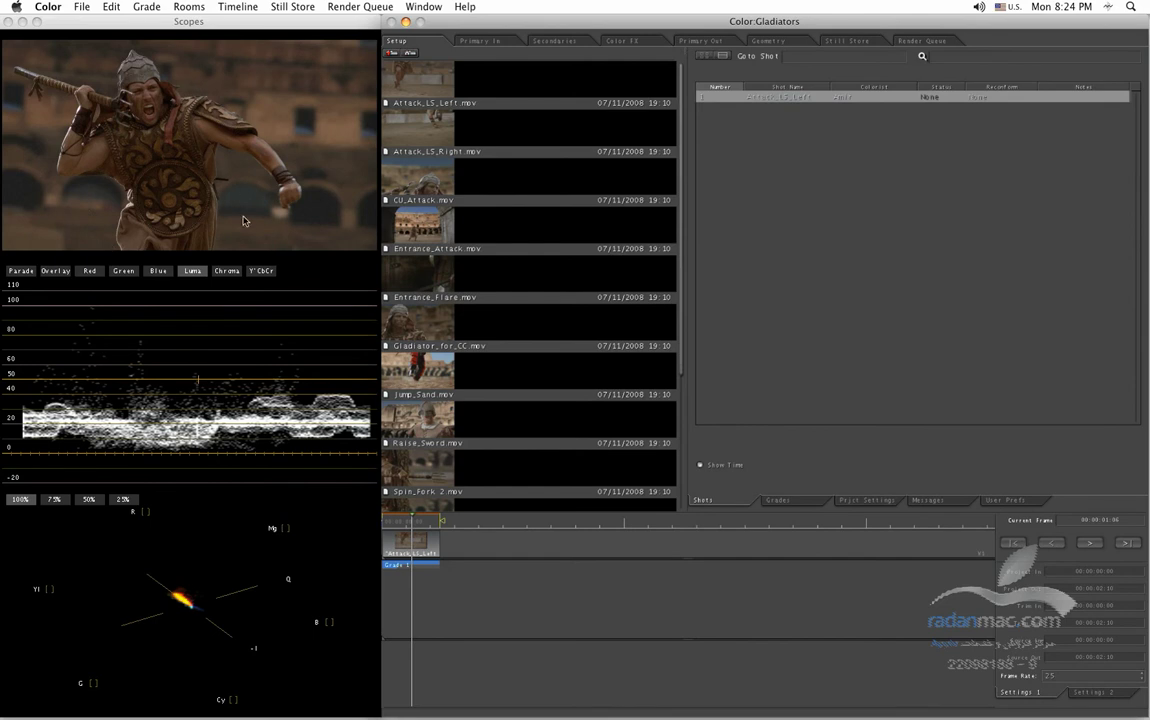
{"action": "left_click", "coordinate": [885, 502]}
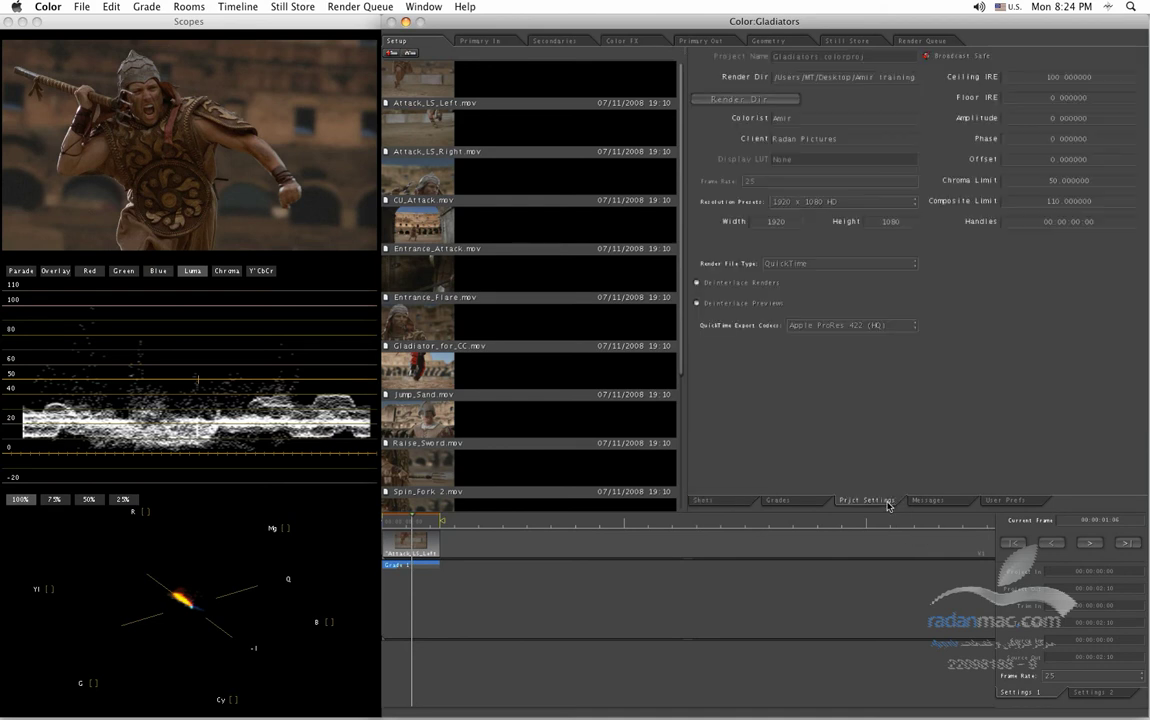
{"action": "left_click", "coordinate": [928, 57]}
{"action": "left_click", "coordinate": [493, 42]}
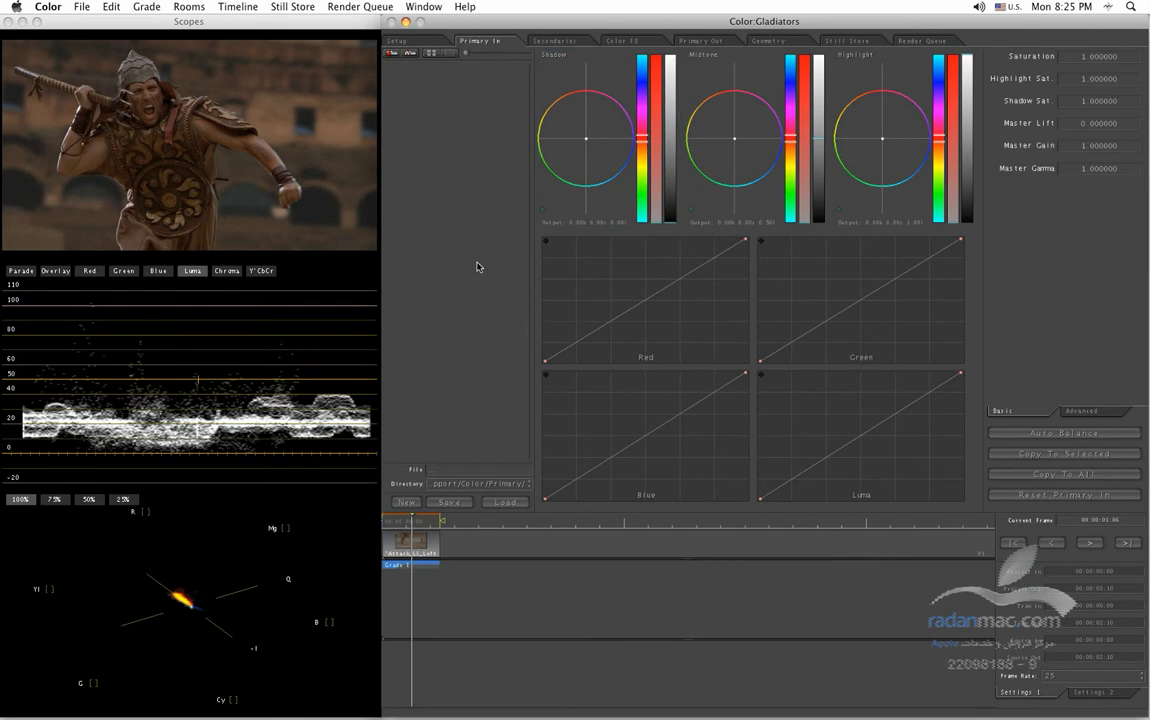
Look over the Secondaries and Color FX rooms and return to the Primary In room
{"action": "left_click", "coordinate": [547, 44]}
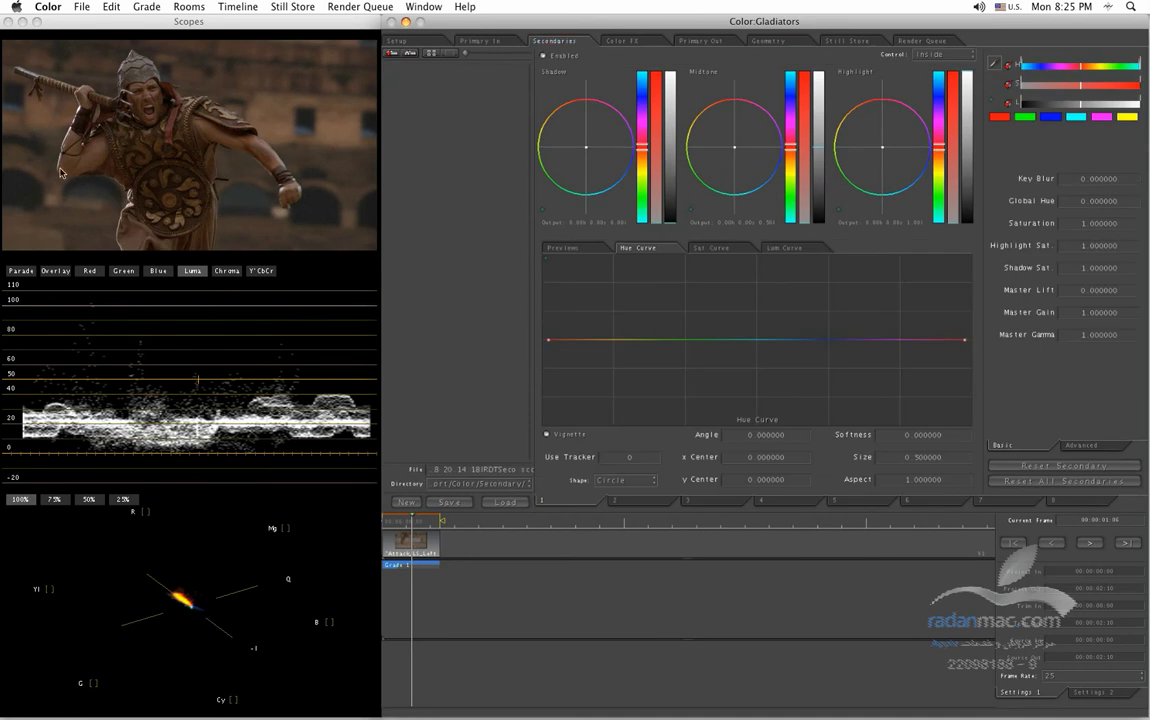
{"action": "left_click", "coordinate": [500, 46]}
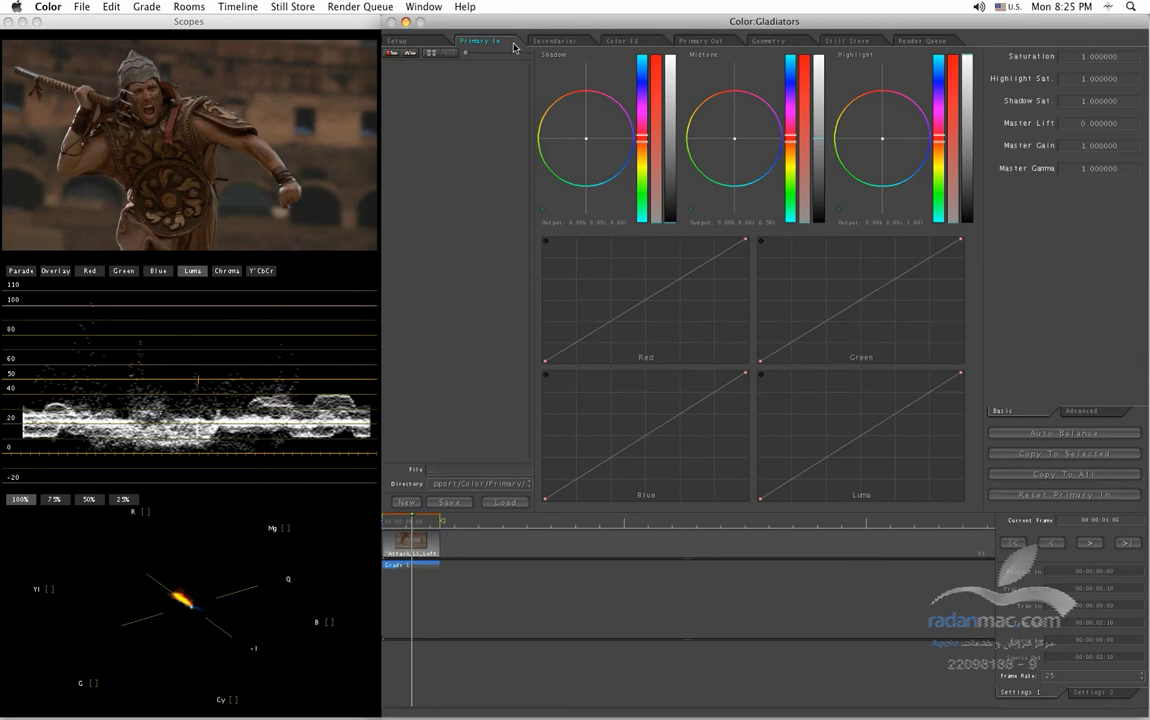
{"action": "left_click", "coordinate": [545, 41]}
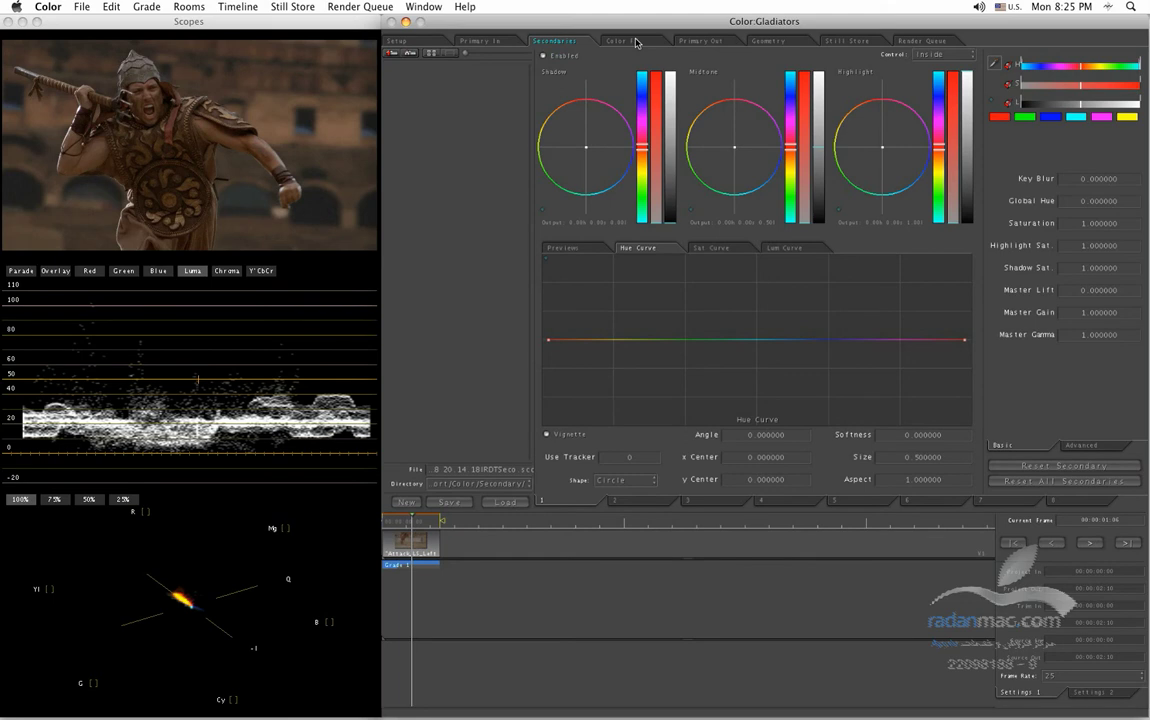
{"action": "left_click", "coordinate": [636, 42]}
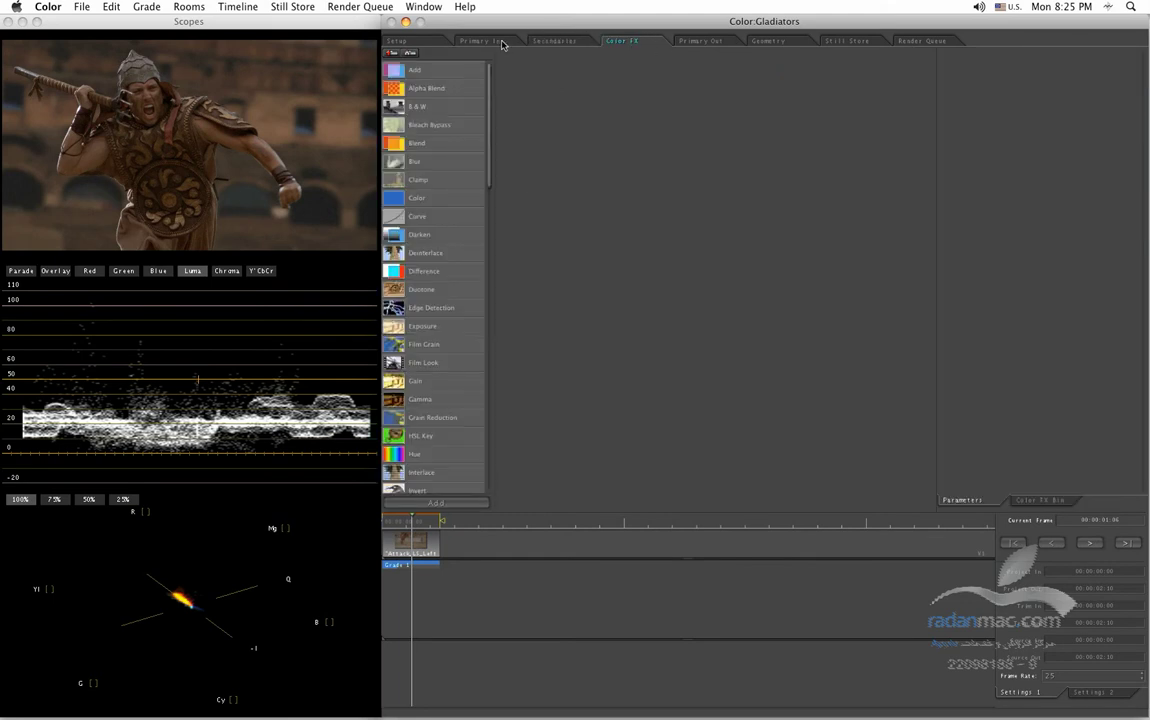
{"action": "left_click", "coordinate": [450, 41]}
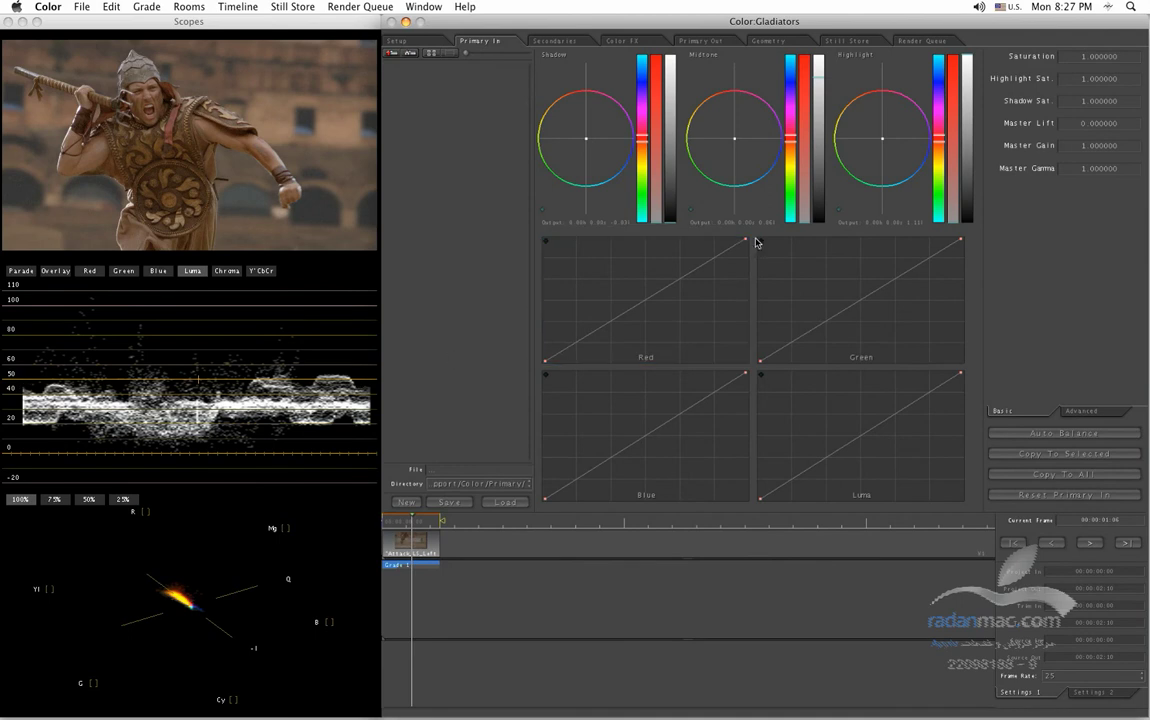
Try a strong midtone brightening, undo it, and raise the midtone level moderately to about 0.97
{"action": "mouse_move", "coordinate": [819, 180]}
{"action": "left_mouse_down"}
{"action": "mouse_move", "coordinate": [819, 160]}
{"action": "mouse_move", "coordinate": [819, 170]}
{"action": "left_mouse_up"}
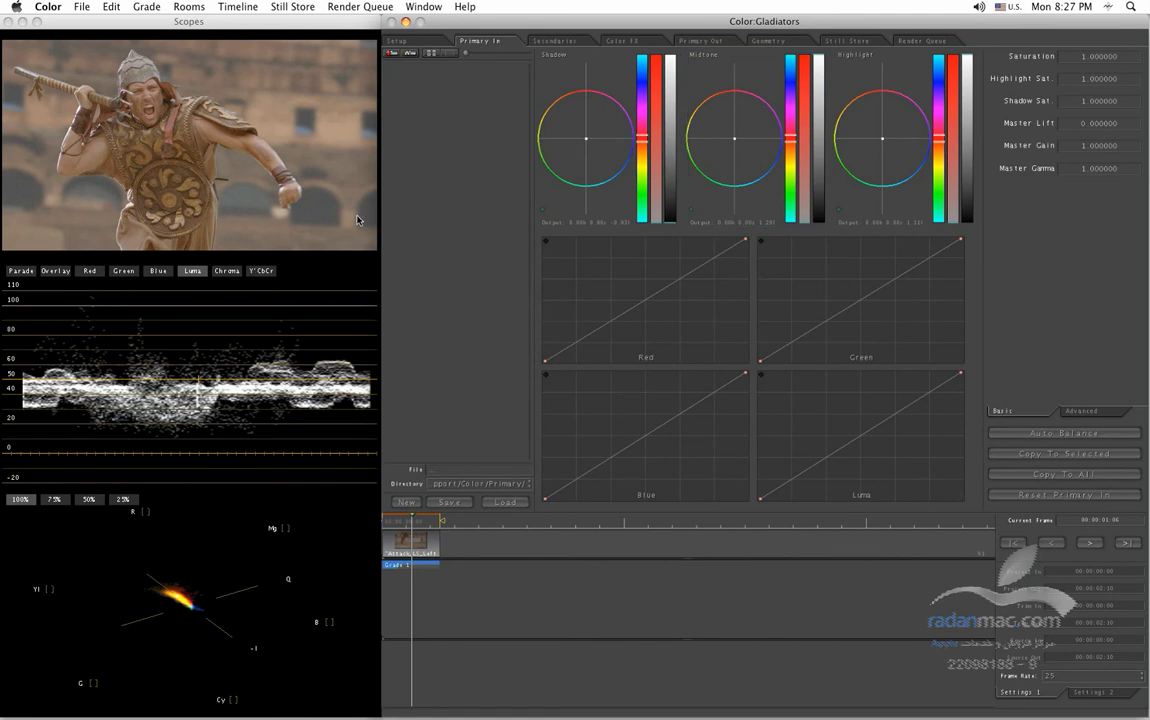
{"action": "key", "text": "super+z"}
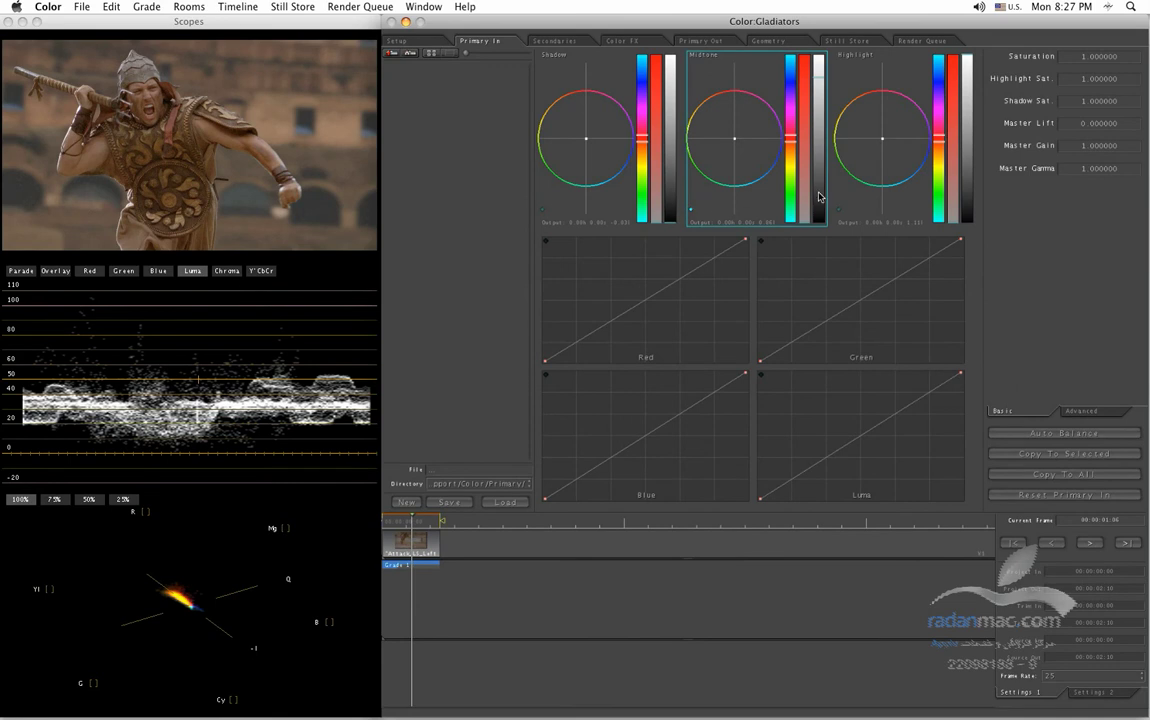
{"action": "mouse_move", "coordinate": [810, 194]}
{"action": "left_mouse_down"}
{"action": "mouse_move", "coordinate": [810, 182]}
{"action": "mouse_move", "coordinate": [818, 196]}
{"action": "left_mouse_up"}
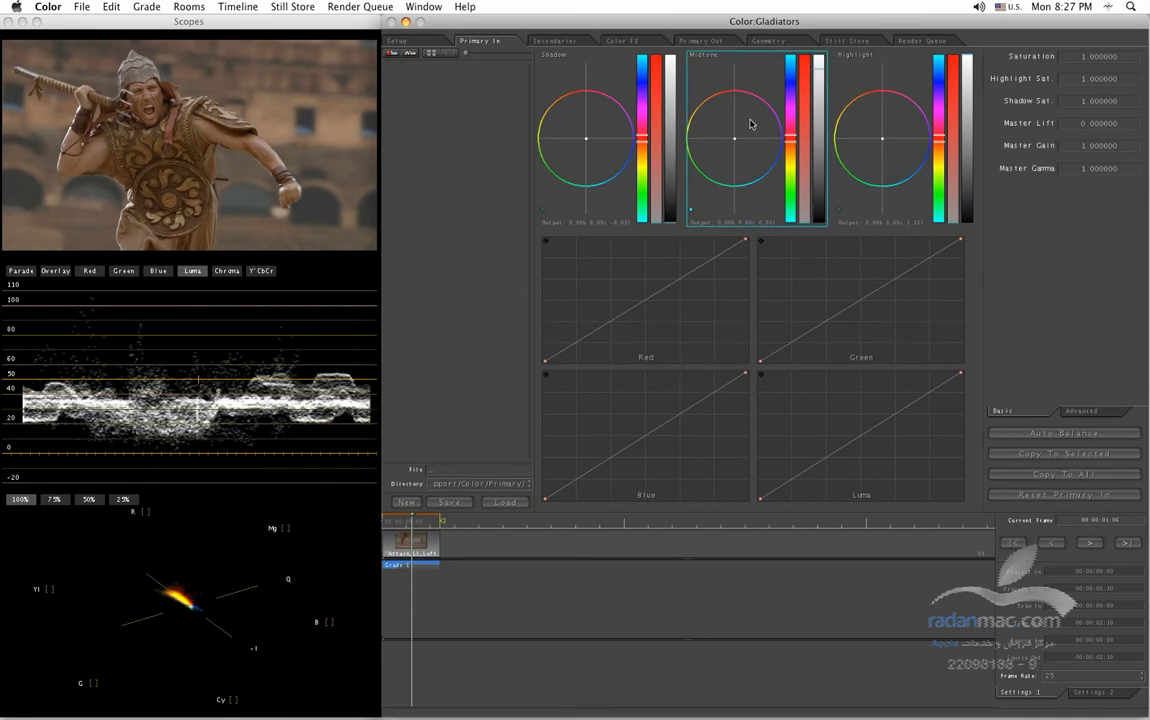
{"action": "left_click_drag", "start_coordinate": [818, 182], "coordinate": [818, 162]}
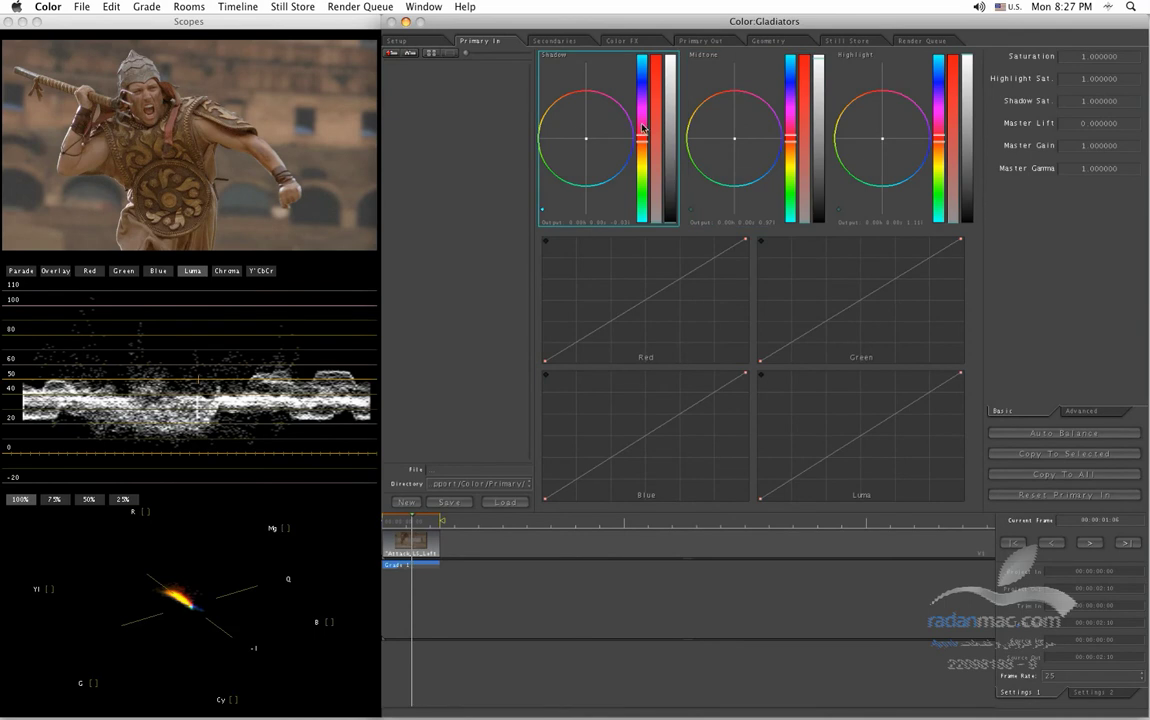
Darken the shadows to about -0.06 and raise the midtone level to about 1.04, fine-tuning the shot's contrast
{"action": "left_click_drag", "start_coordinate": [670, 97], "coordinate": [670, 114]}
{"action": "left_click_drag", "start_coordinate": [966, 135], "coordinate": [966, 138]}
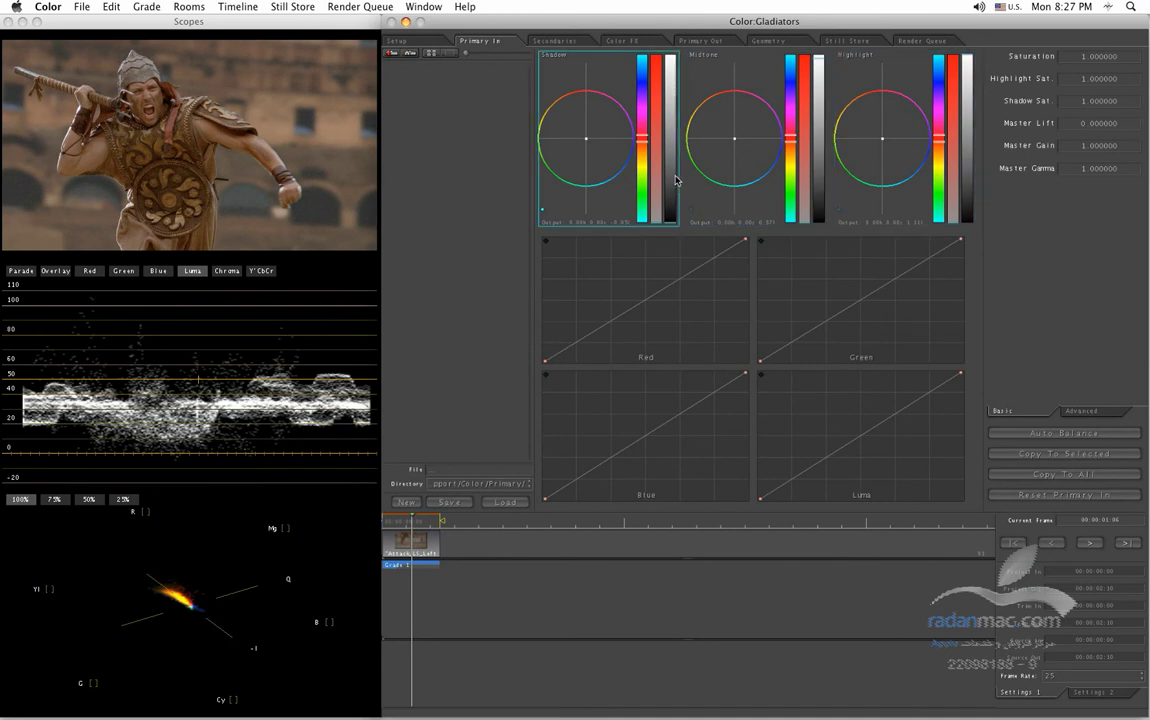
{"action": "left_click_drag", "start_coordinate": [818, 138], "coordinate": [818, 132]}
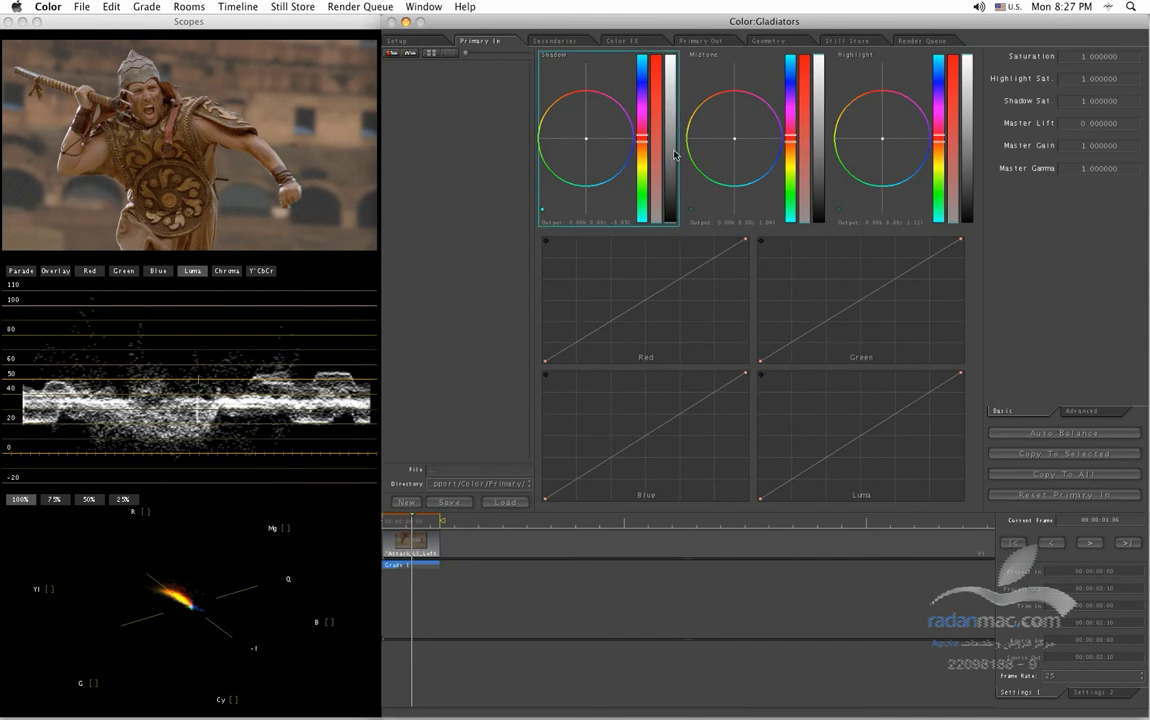
{"action": "left_click_drag", "start_coordinate": [673, 162], "coordinate": [675, 154]}
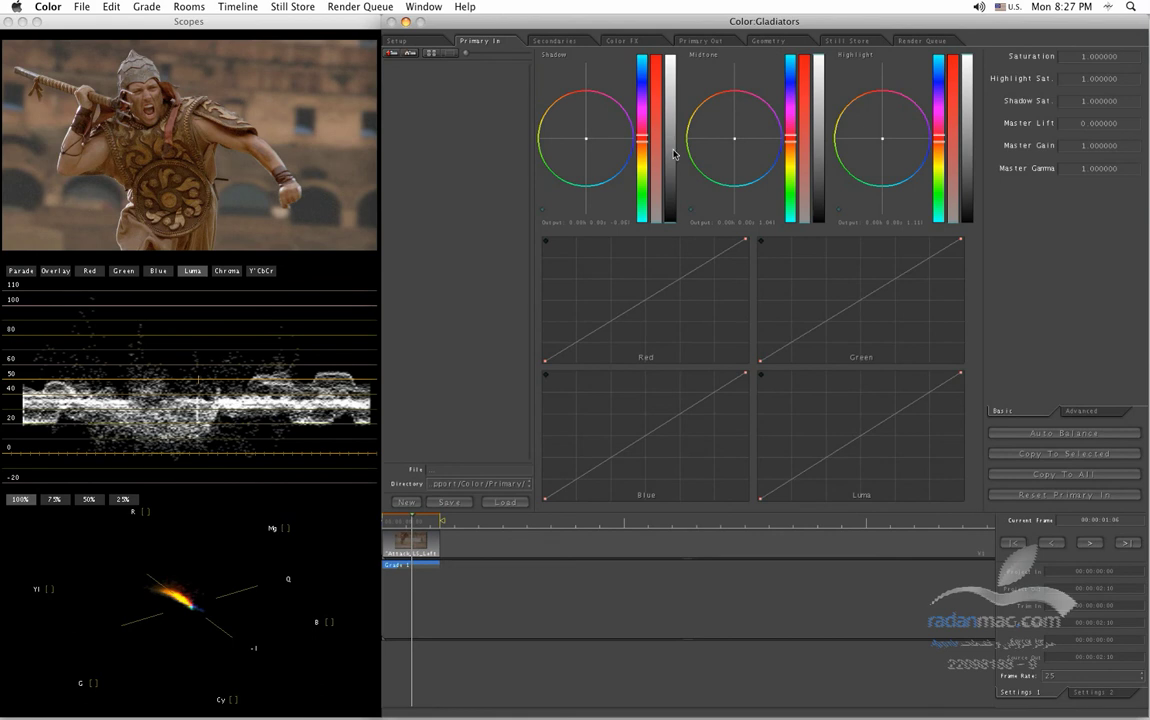
Disable grading to compare the shot with its ungraded original, and enable grading again
{"action": "left_click", "coordinate": [262, 22]}
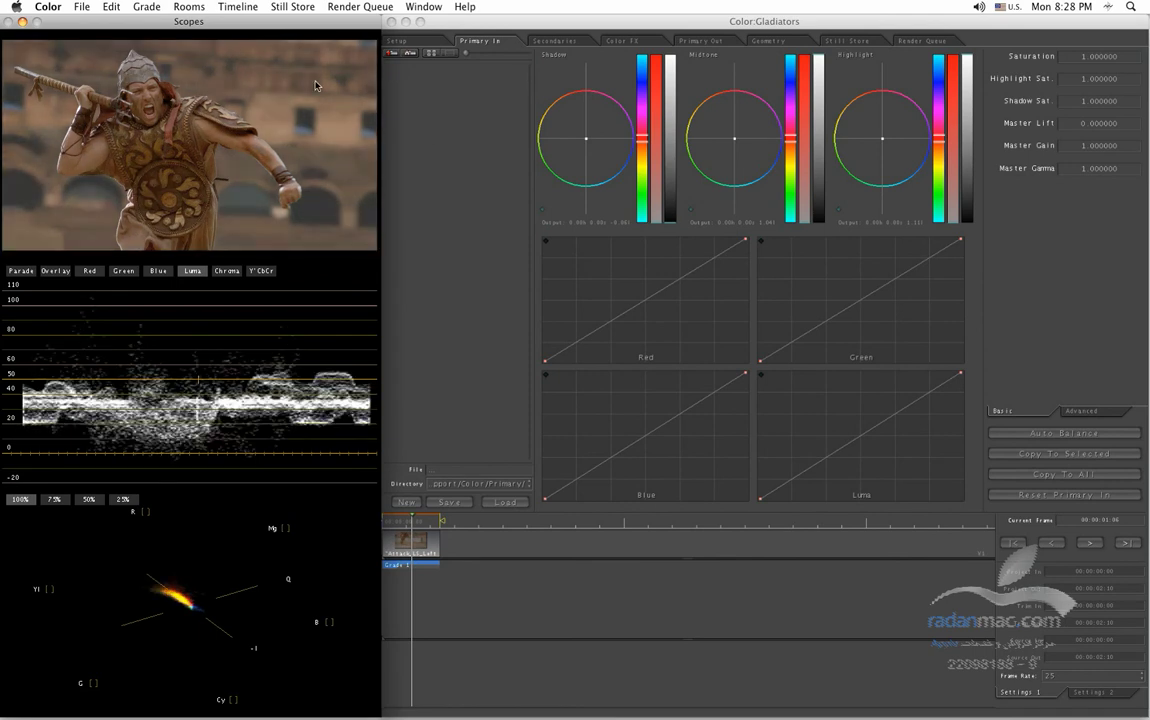
{"action": "left_click", "coordinate": [185, 7]}
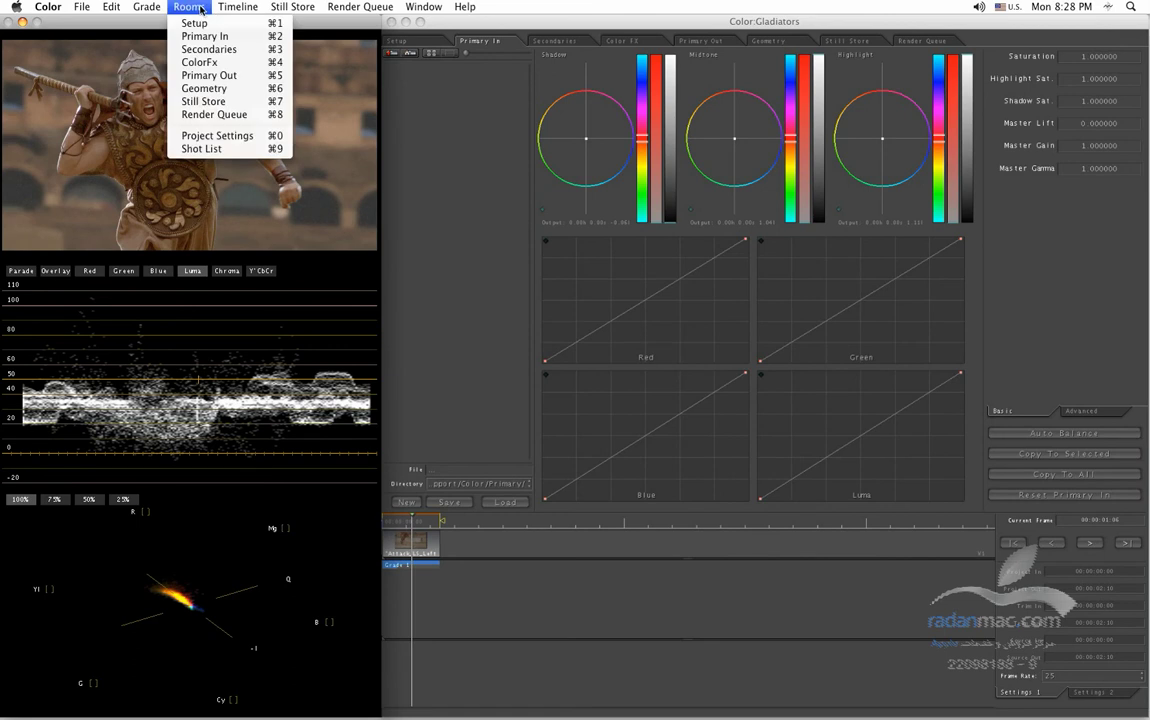
{"action": "mouse_move", "coordinate": [150, 6]}
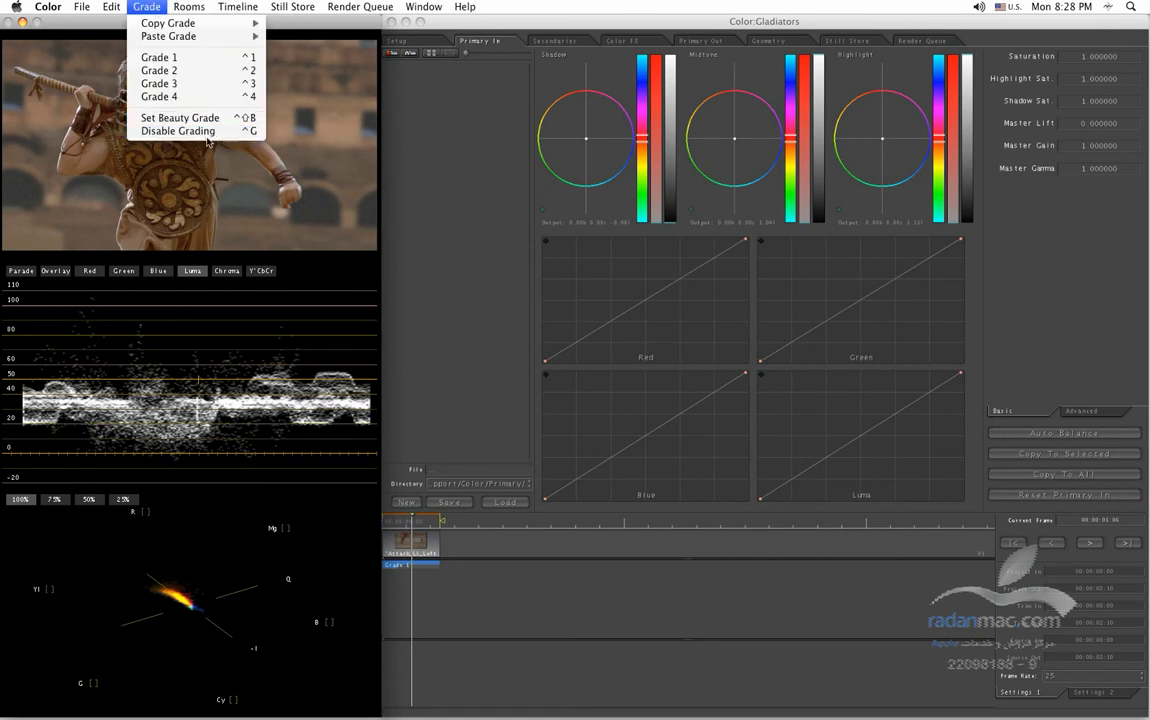
{"action": "left_click", "coordinate": [175, 131]}
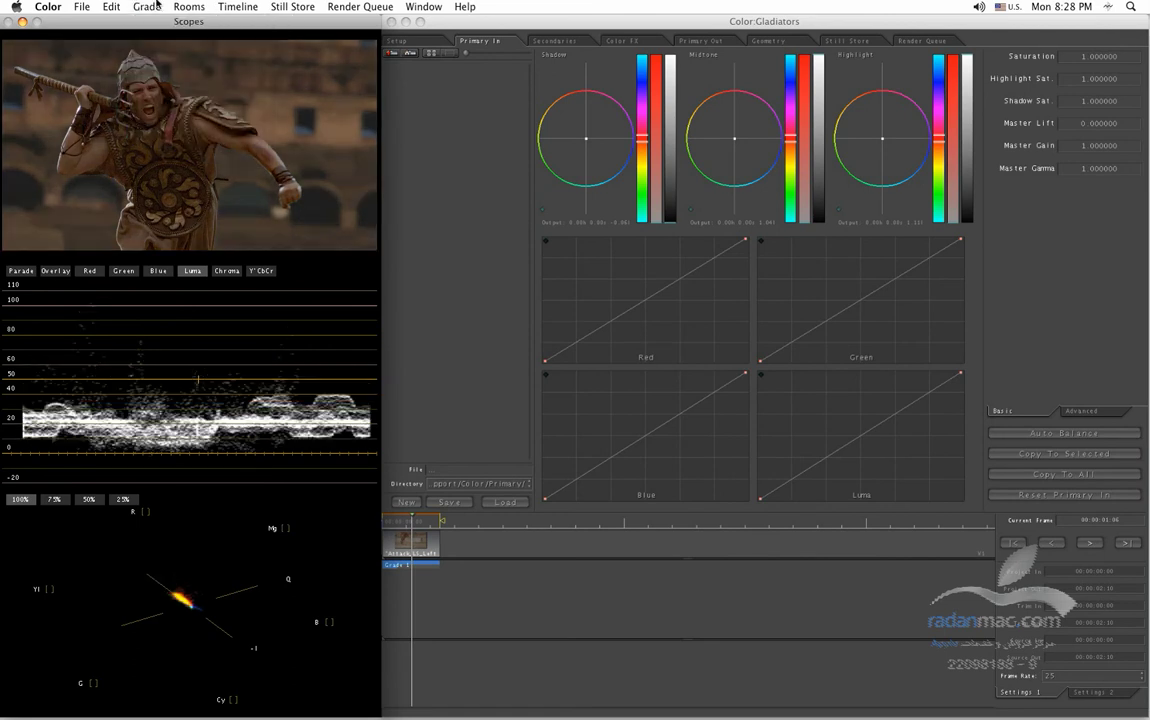
{"action": "left_click", "coordinate": [146, 10]}
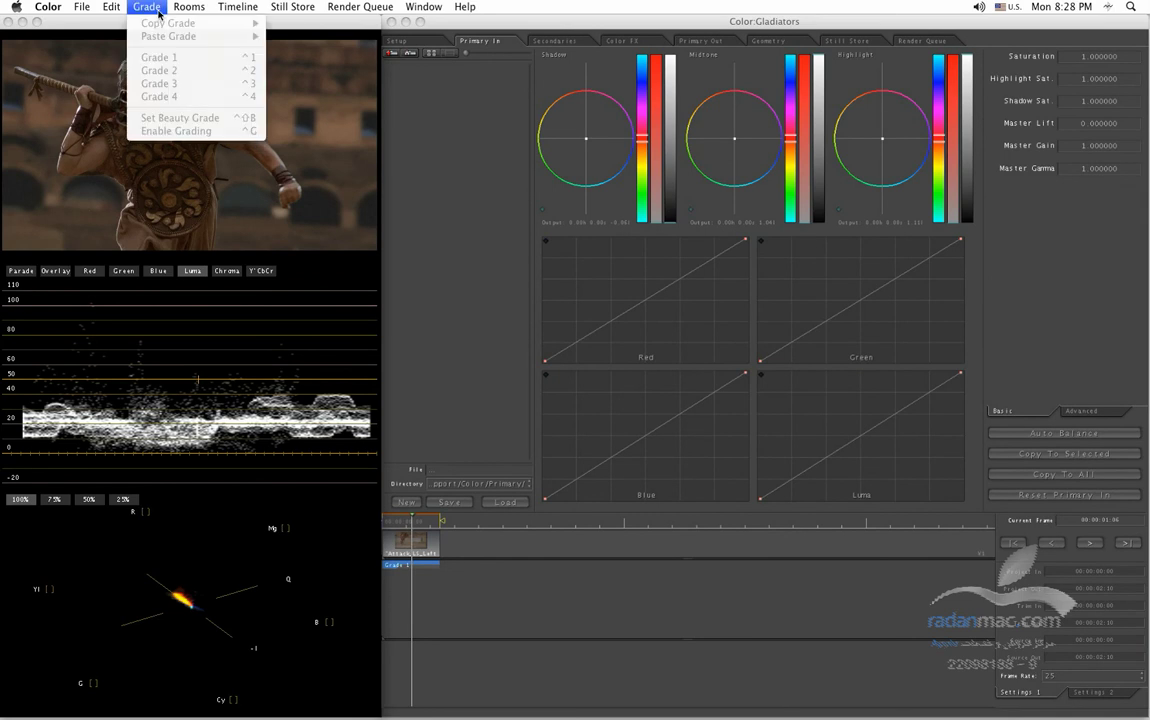
{"action": "left_click", "coordinate": [410, 88]}
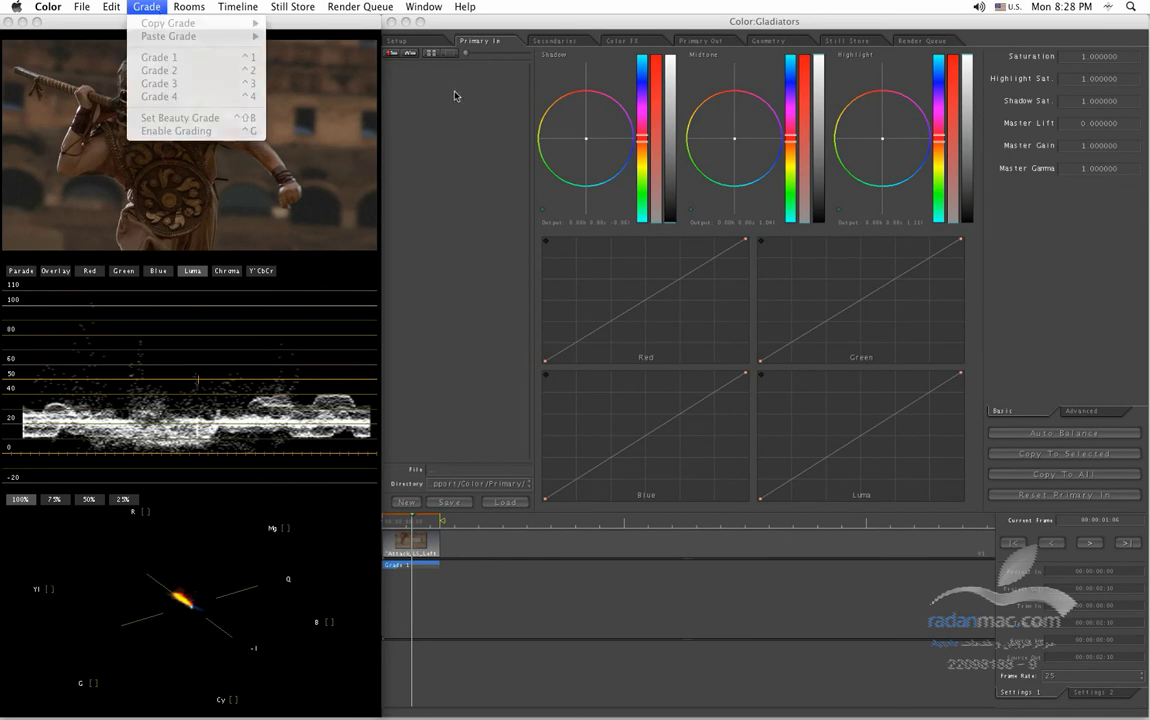
{"action": "left_click", "coordinate": [146, 7]}
{"action": "left_click", "coordinate": [182, 134]}
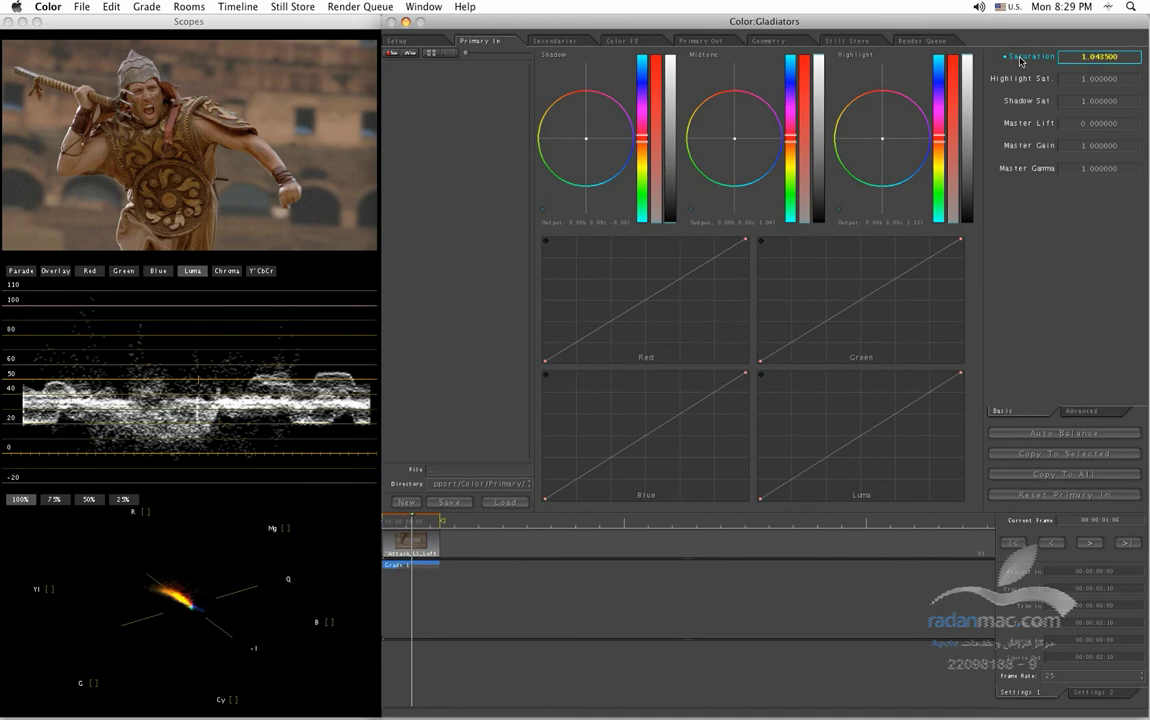
Raise the shot's primary saturation to 1.29
{"action": "left_click_drag", "start_coordinate": [1020, 62], "coordinate": [1022, 62]}
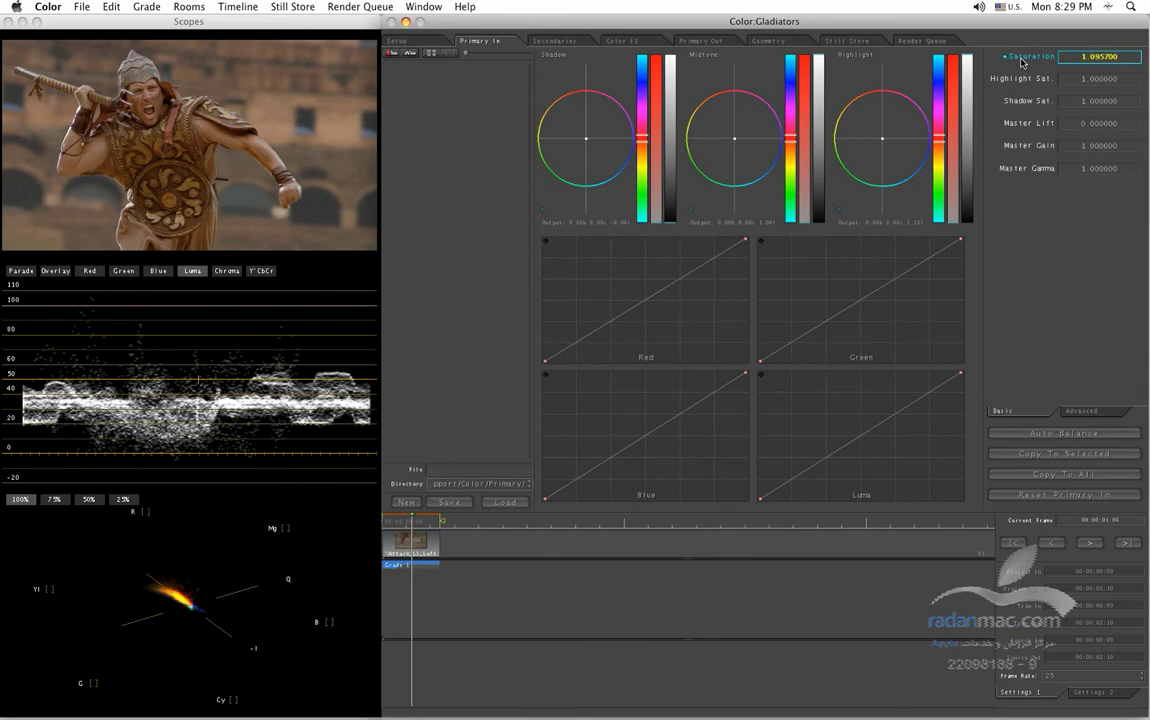
{"action": "left_click_drag", "start_coordinate": [1022, 62], "coordinate": [1022, 62]}
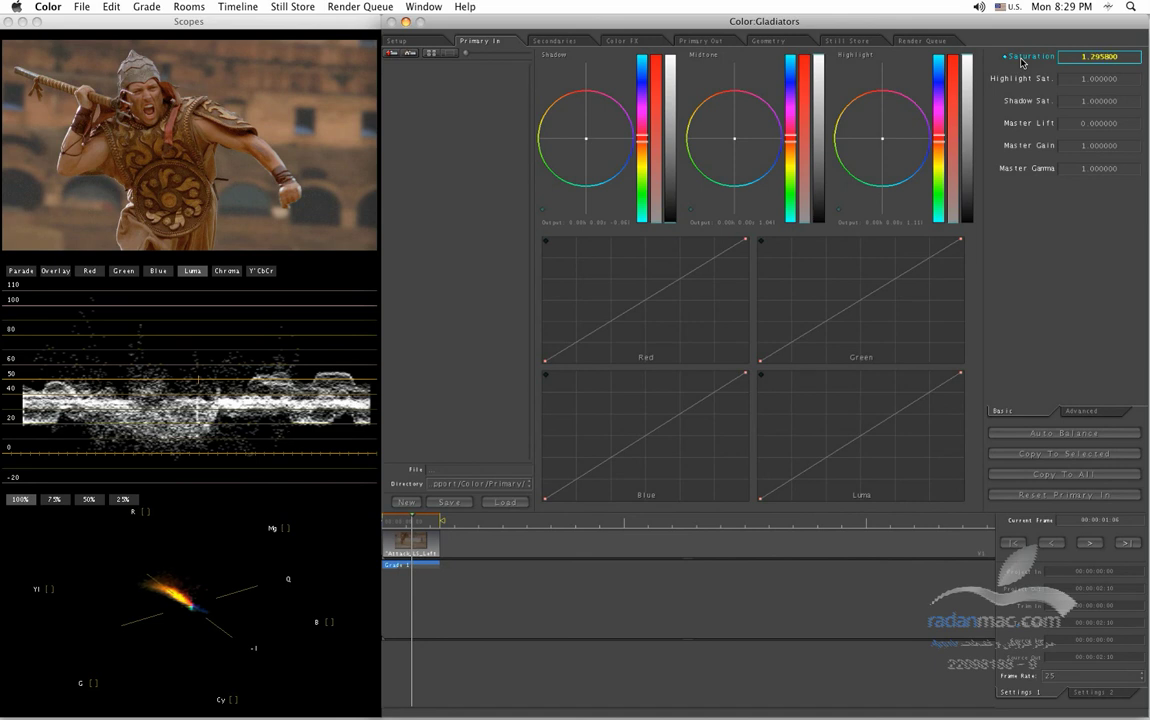
{"action": "left_click_drag", "start_coordinate": [1022, 62], "coordinate": [1022, 62]}
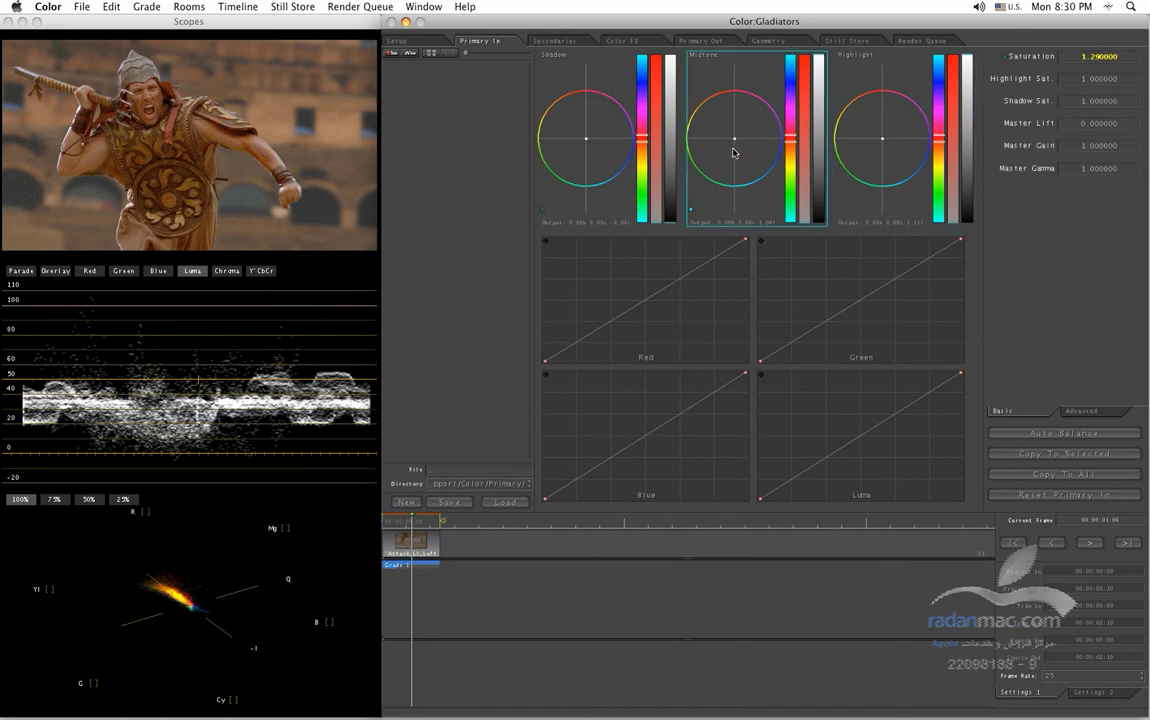
Try shifting the midtone color balance slightly toward blue
{"action": "left_click_drag", "start_coordinate": [734, 141], "coordinate": [740, 144]}
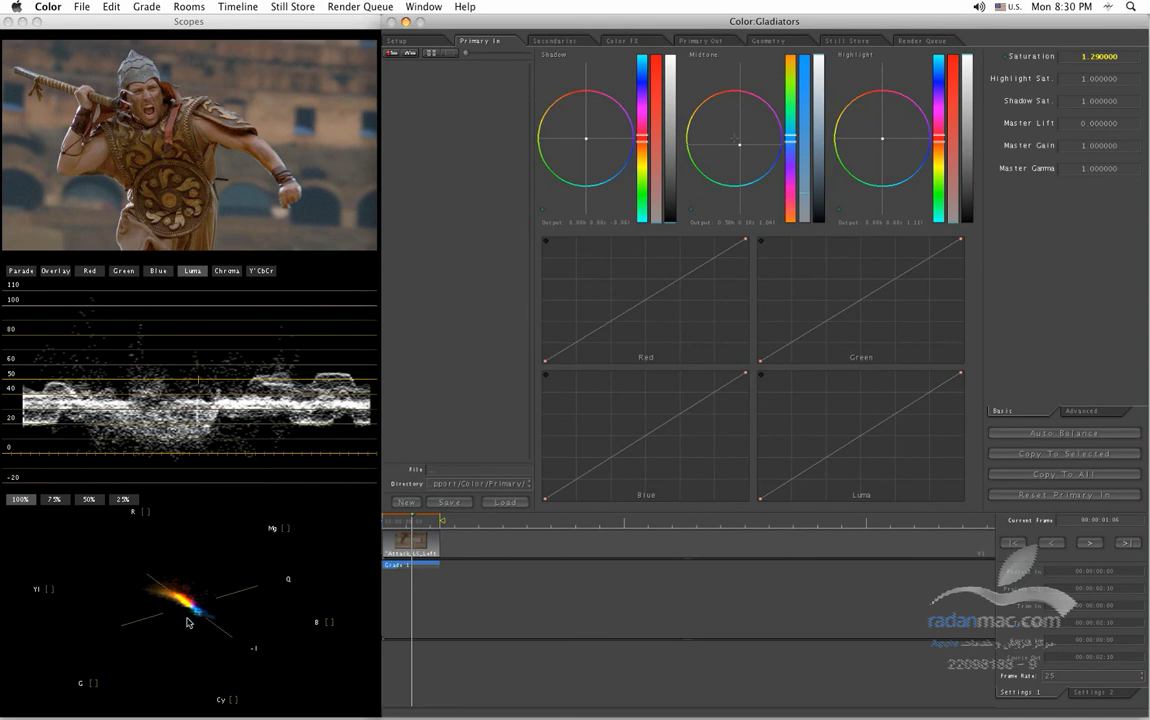
{"action": "left_click_drag", "start_coordinate": [740, 145], "coordinate": [741, 146]}
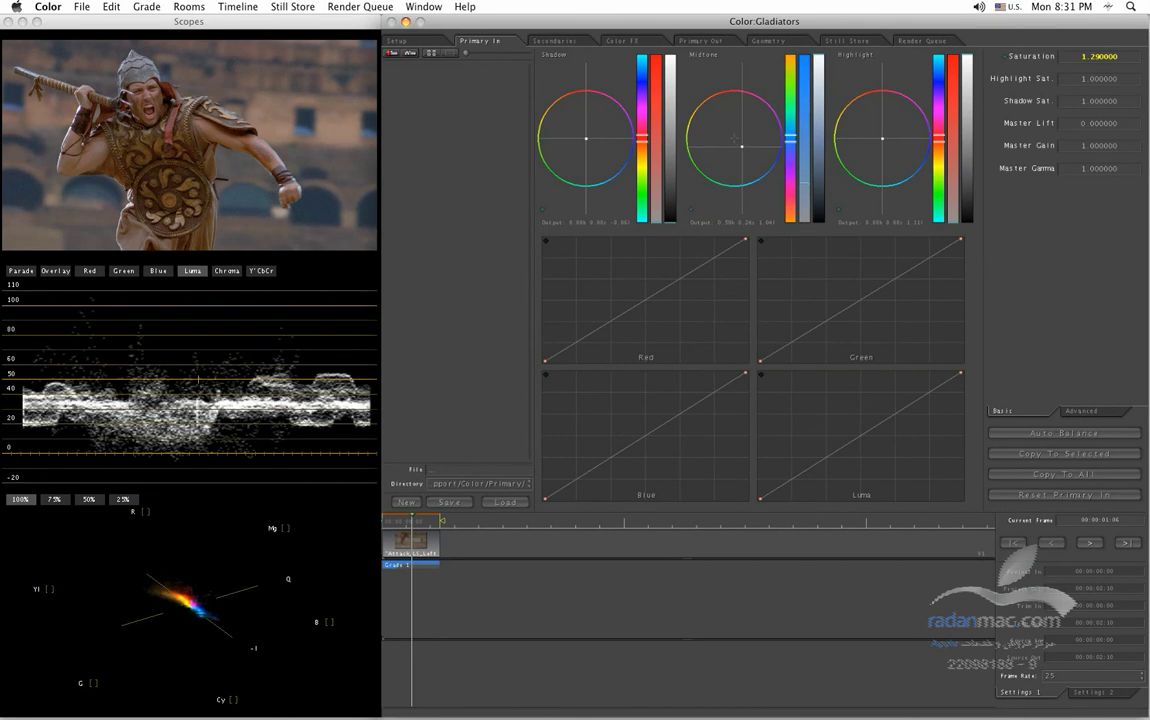
{"action": "left_click", "coordinate": [741, 149]}
View the waveform scope as an Overlay and switch it to the Parade display
{"action": "left_click", "coordinate": [58, 273]}
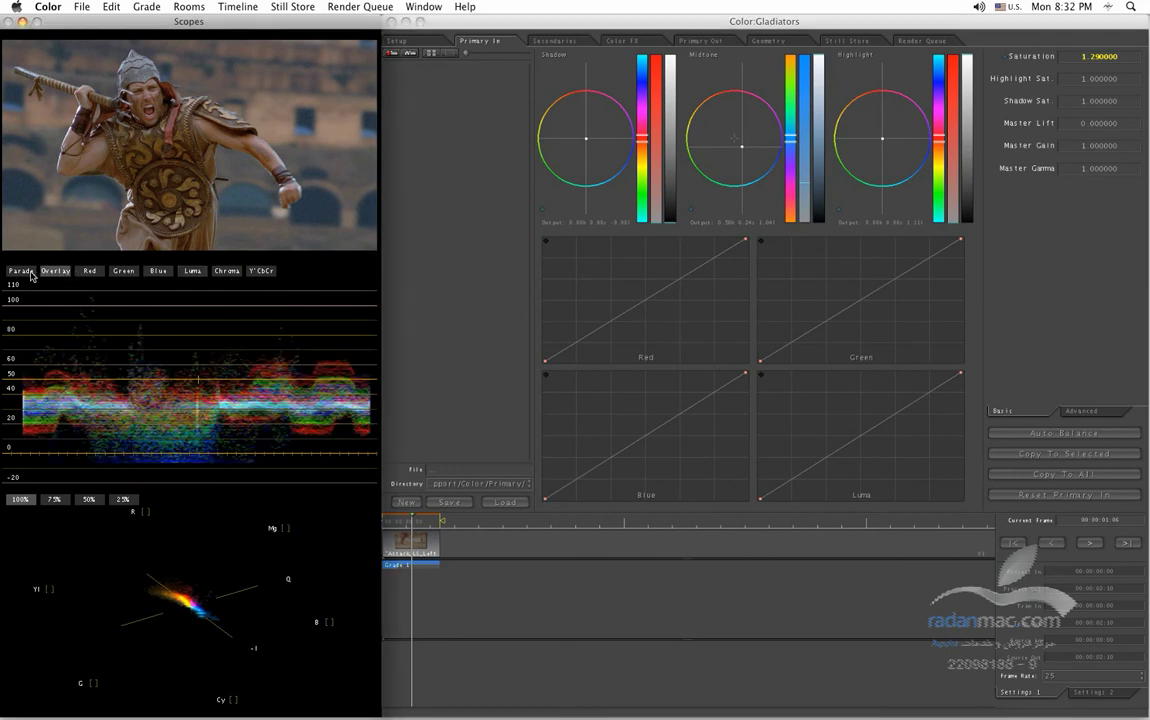
{"action": "left_click", "coordinate": [31, 272]}
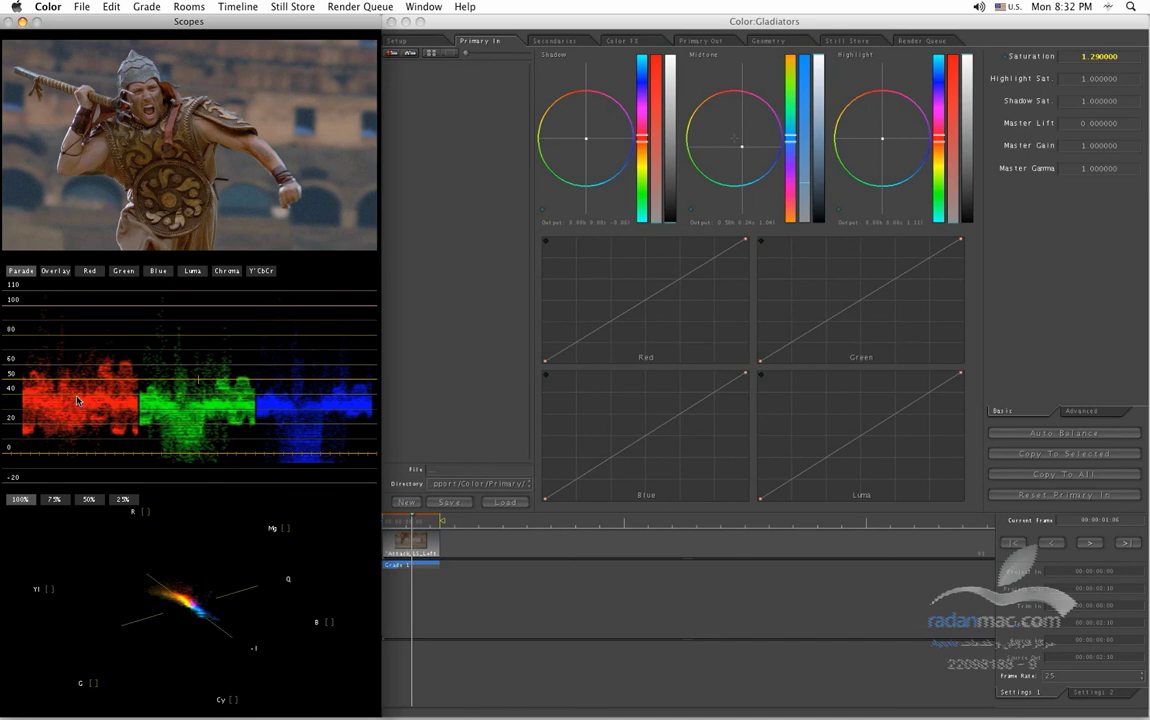
Return the midtone color balance to neutral and shift it slightly toward blue again
{"action": "left_click_drag", "start_coordinate": [742, 151], "coordinate": [734, 138]}
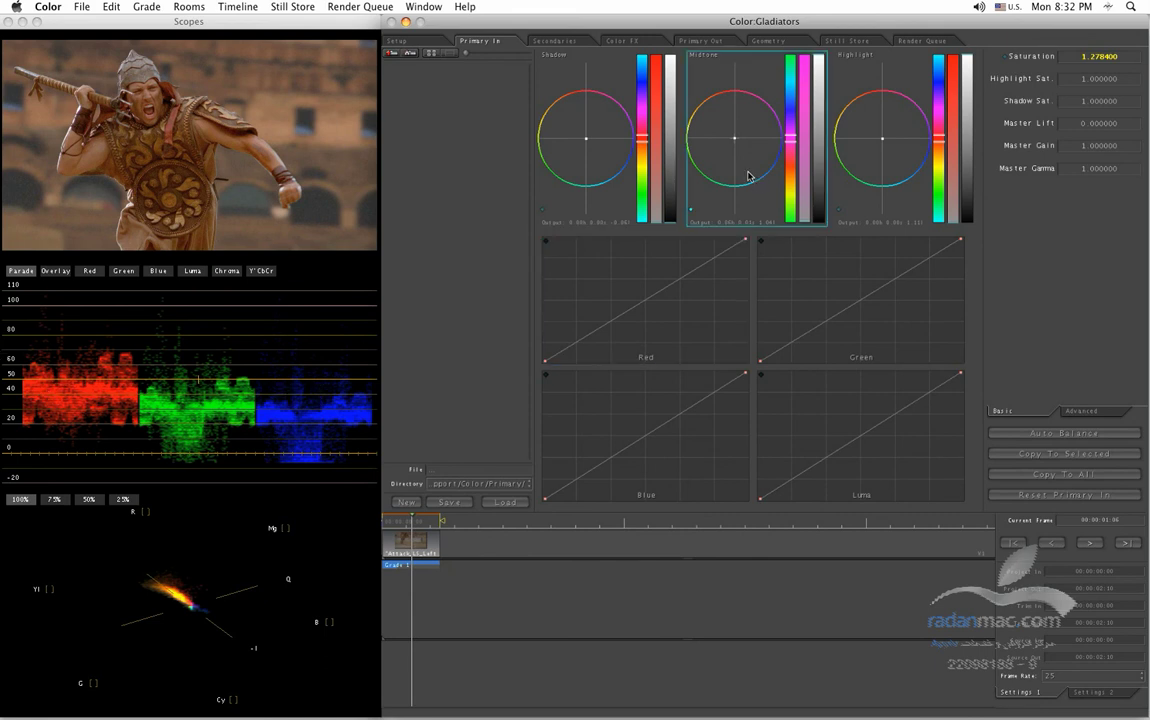
{"action": "left_click_drag", "start_coordinate": [739, 141], "coordinate": [740, 144]}
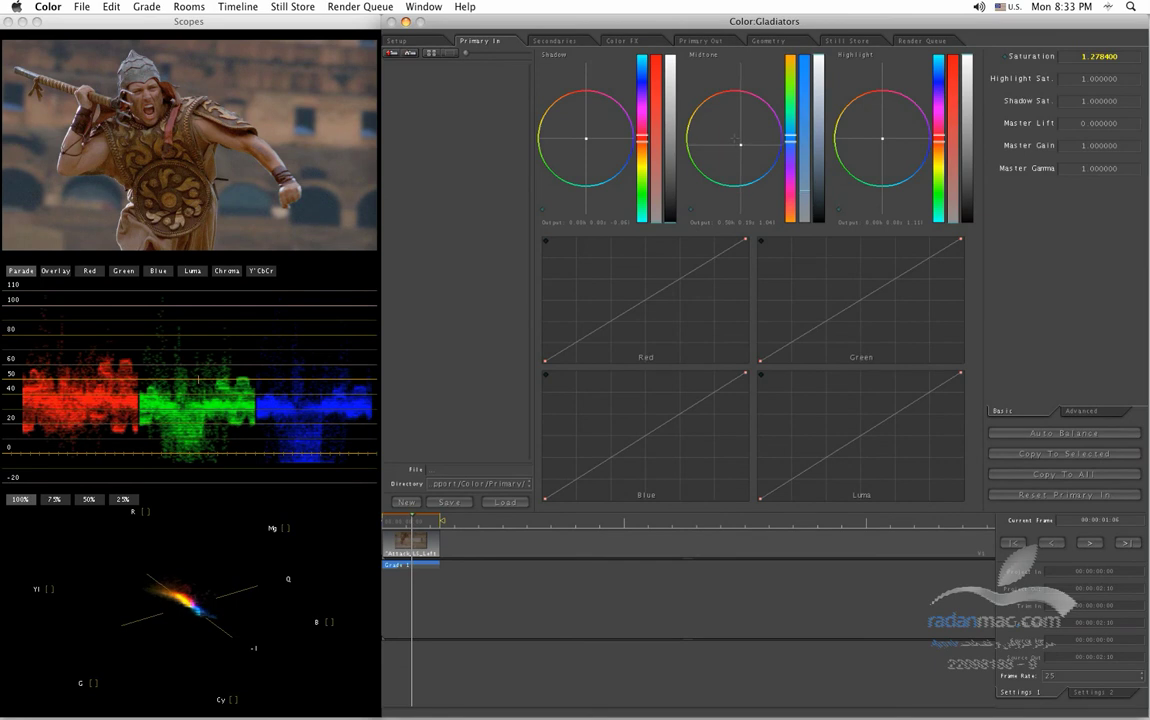